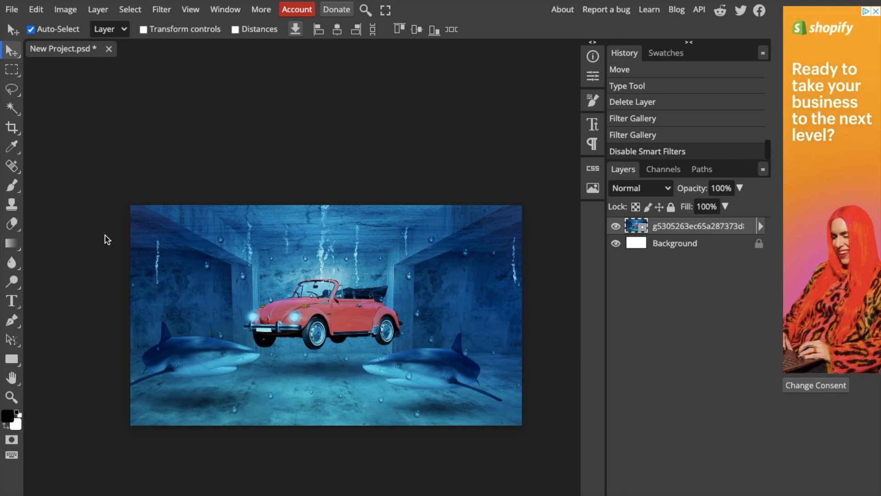
Step: Add the bee-on-coneflower gallery photo as a new layer, then dismiss the gallery
click(593, 188)
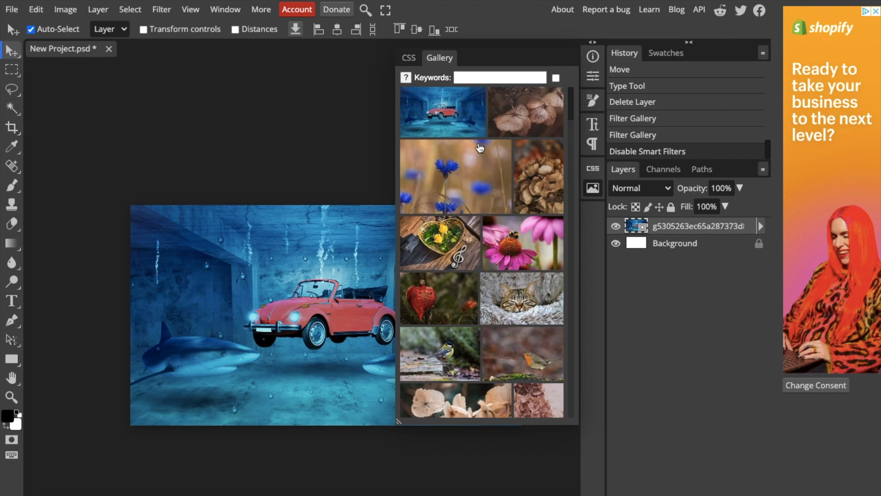
scroll(478, 271, down, 2)
scroll(477, 272, down, 2)
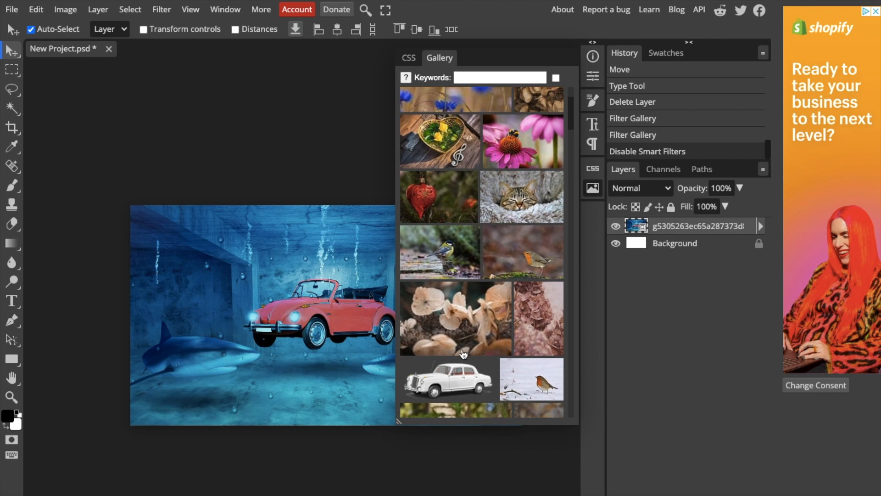
scroll(495, 334, down, 1)
scroll(495, 334, up, 1)
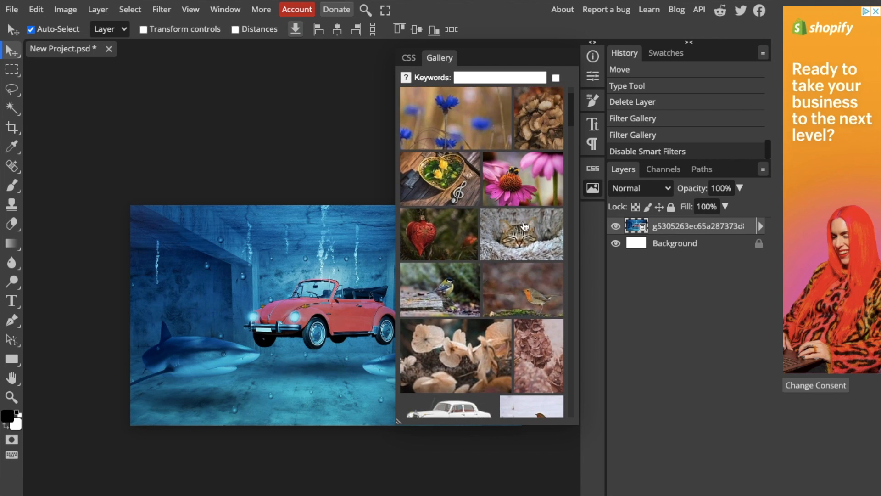
click(531, 193)
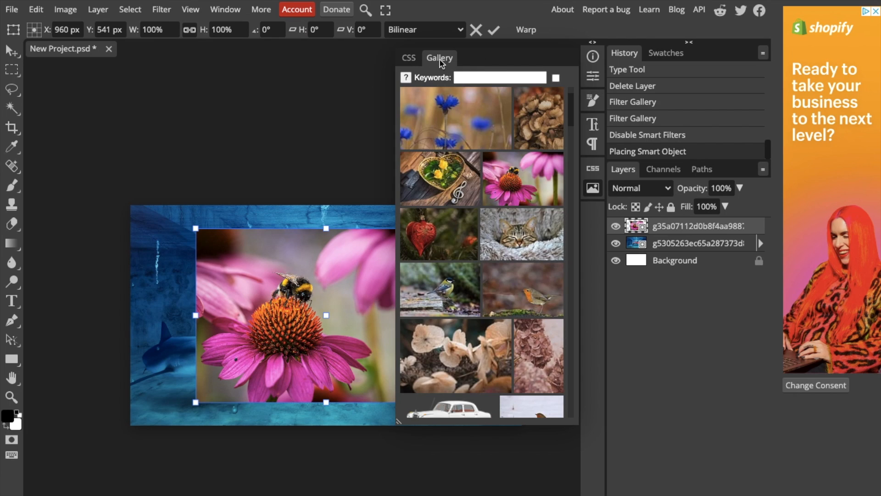
click(593, 187)
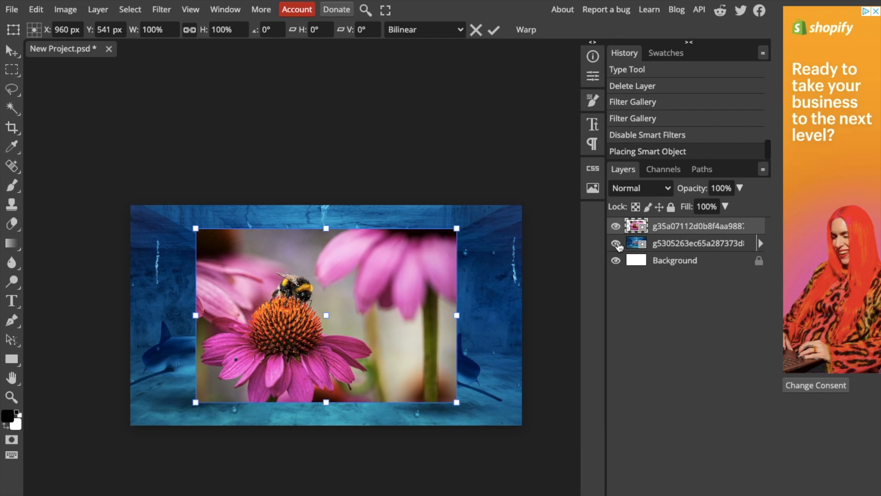
Step: Hide the underwater car layer and centre the bee photo near the top of the white canvas
click(616, 243)
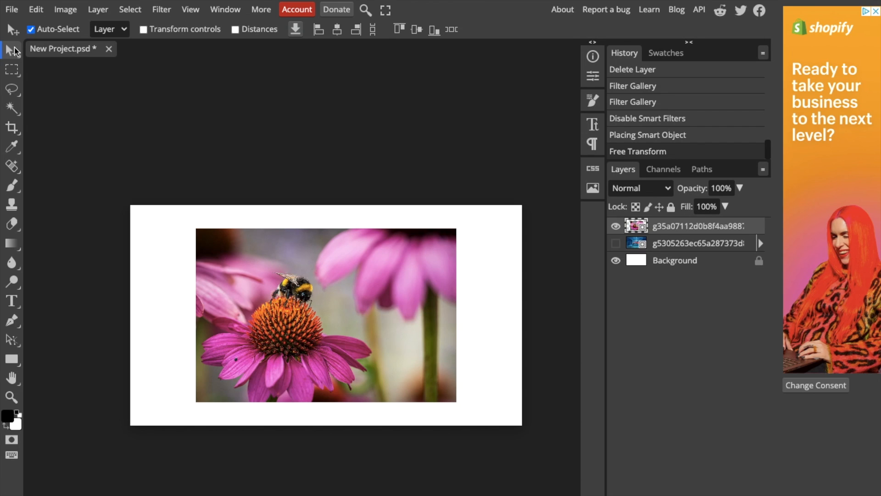
drag(211, 260, 179, 238)
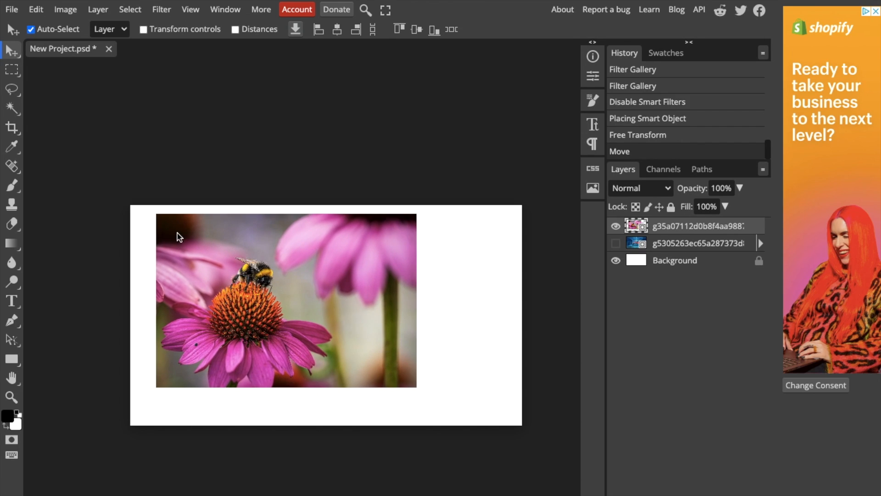
drag(239, 294, 269, 313)
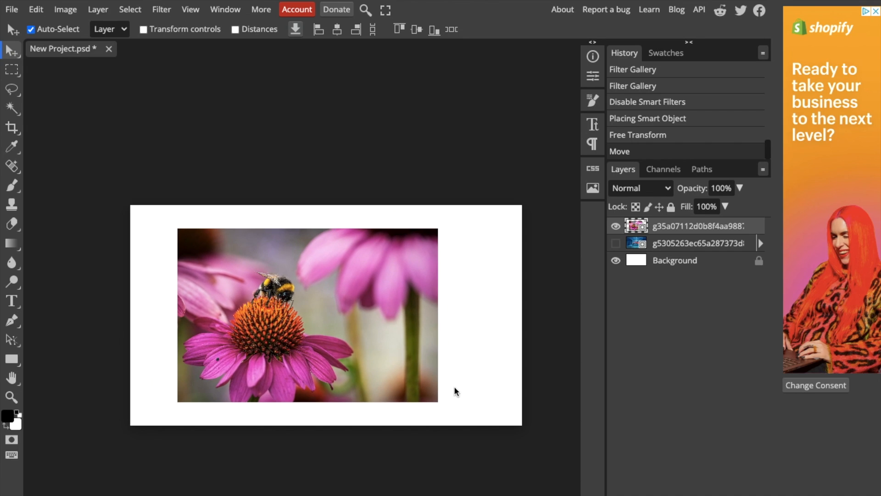
mouse_move(440, 406)
mouse_down()
mouse_move(503, 417)
mouse_move(487, 398)
mouse_up()
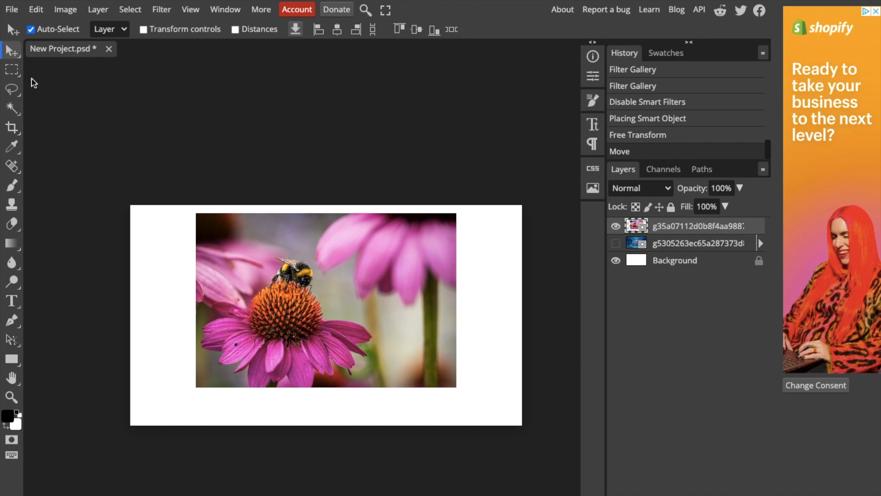
drag(321, 286, 330, 304)
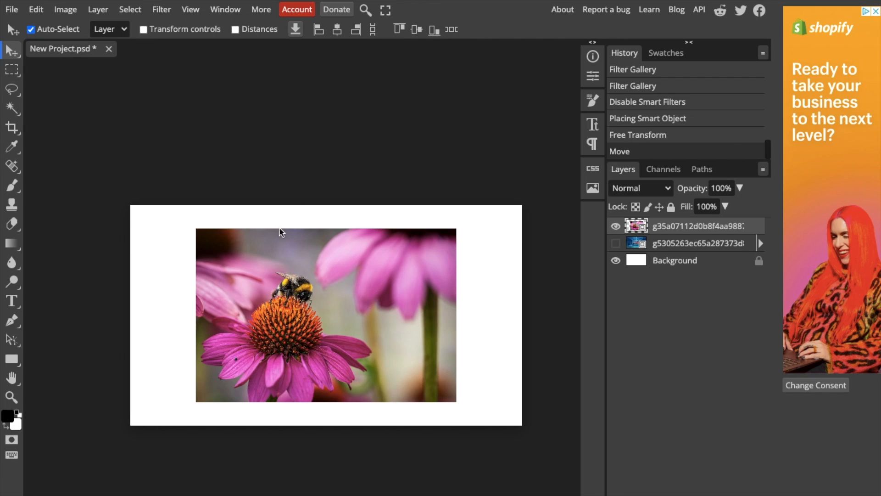
Step: Start the Liquify filter on the bee photo layer from the Filter menu
click(162, 11)
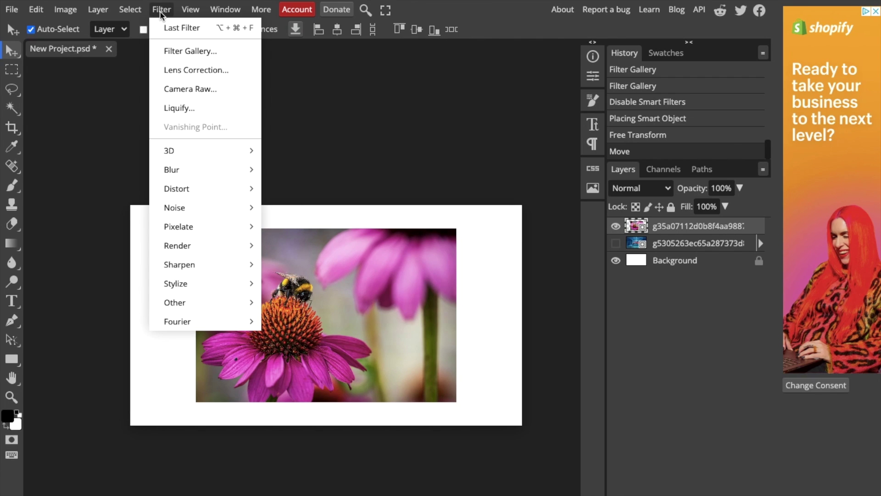
click(184, 110)
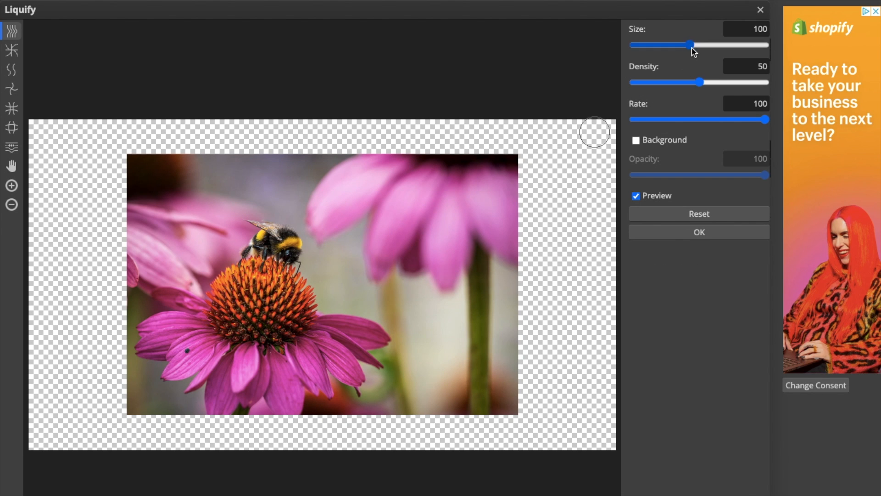
Step: Enlarge the liquify brush and smear the bumblebee sideways with Forward Warp
drag(690, 44, 702, 44)
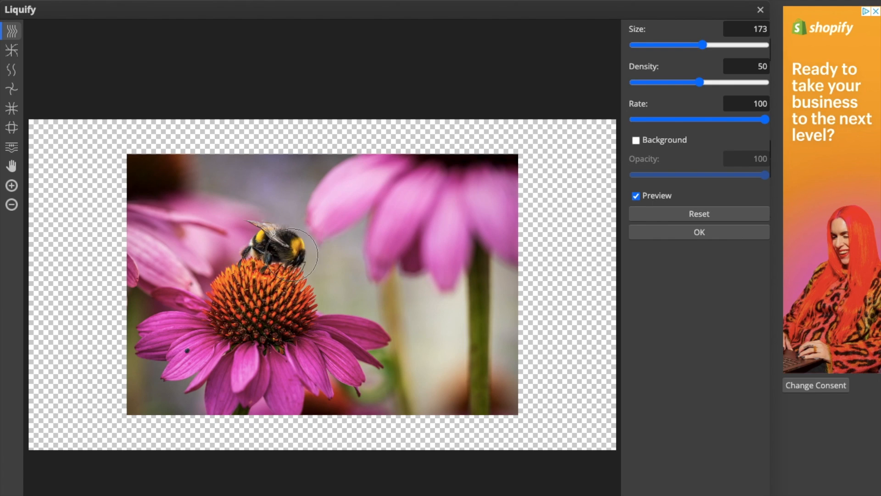
mouse_move(275, 241)
mouse_down()
mouse_move(337, 256)
mouse_move(337, 221)
mouse_move(283, 213)
mouse_move(282, 275)
mouse_move(307, 309)
mouse_move(331, 311)
mouse_move(248, 317)
mouse_move(338, 324)
mouse_up()
click(702, 233)
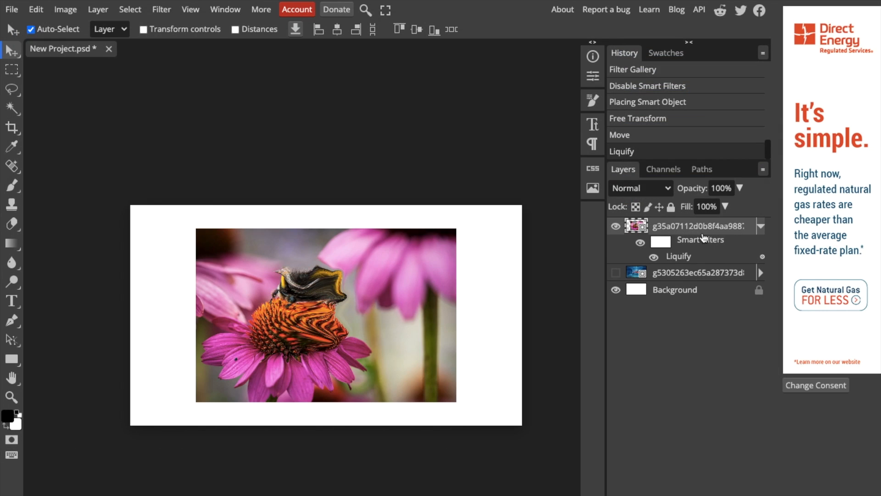